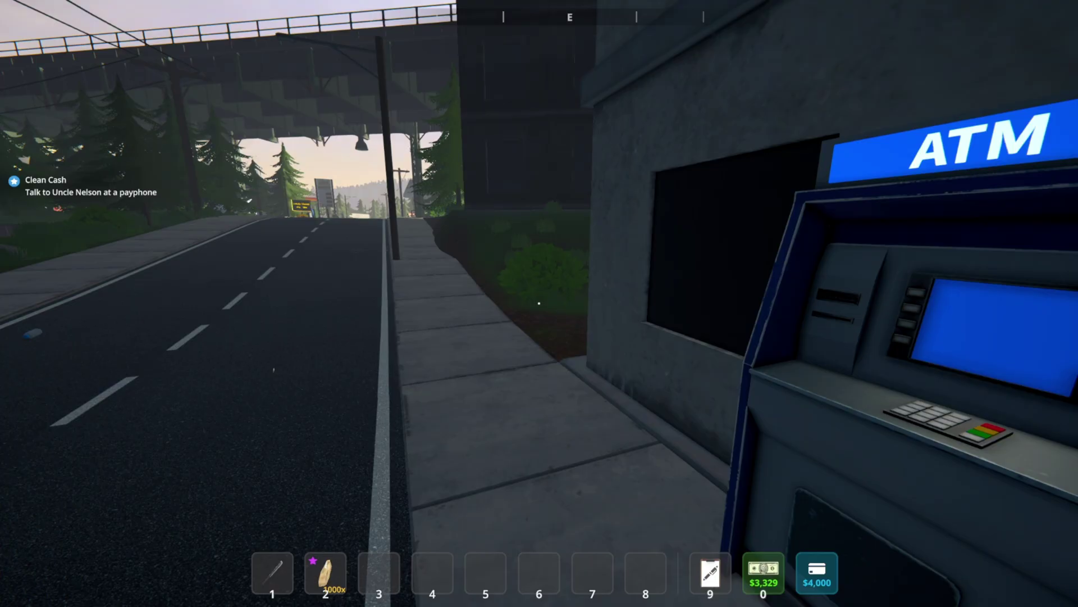
Launch Cheat Engine and attach it to the Schedule I.exe process.
{"action": "key", "text": "super"}
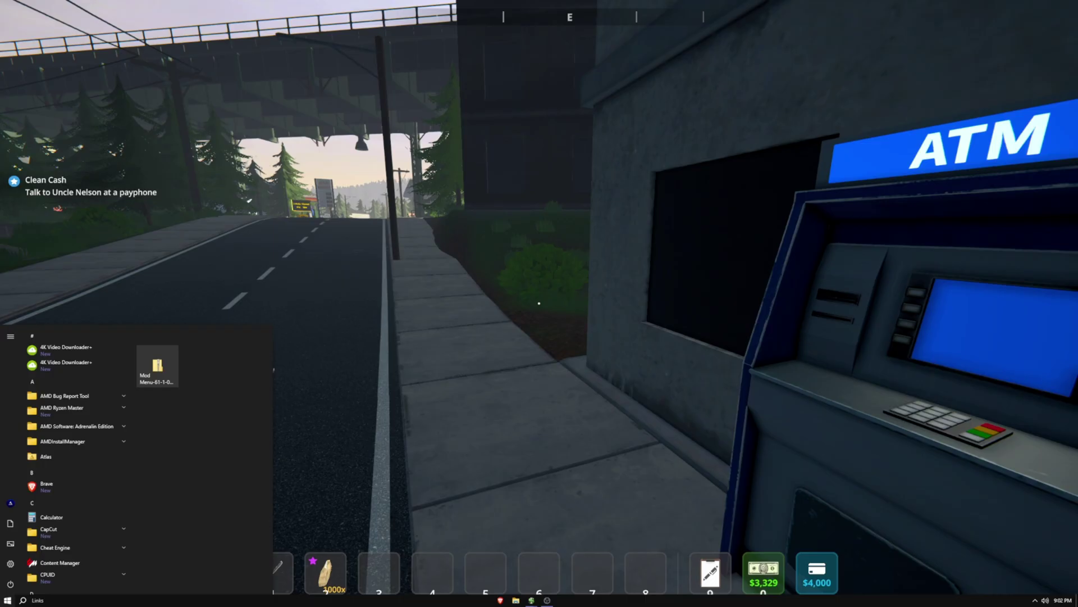
{"action": "type", "text": "cheat"}
{"action": "key", "text": "Return"}
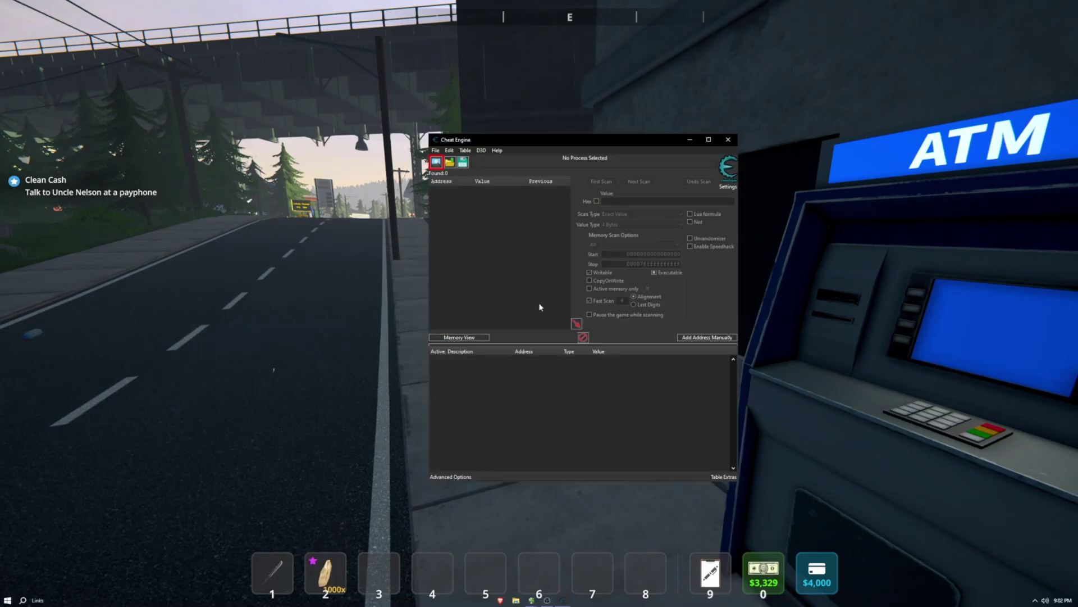
{"action": "left_click", "coordinate": [436, 162]}
{"action": "left_click", "coordinate": [531, 269]}
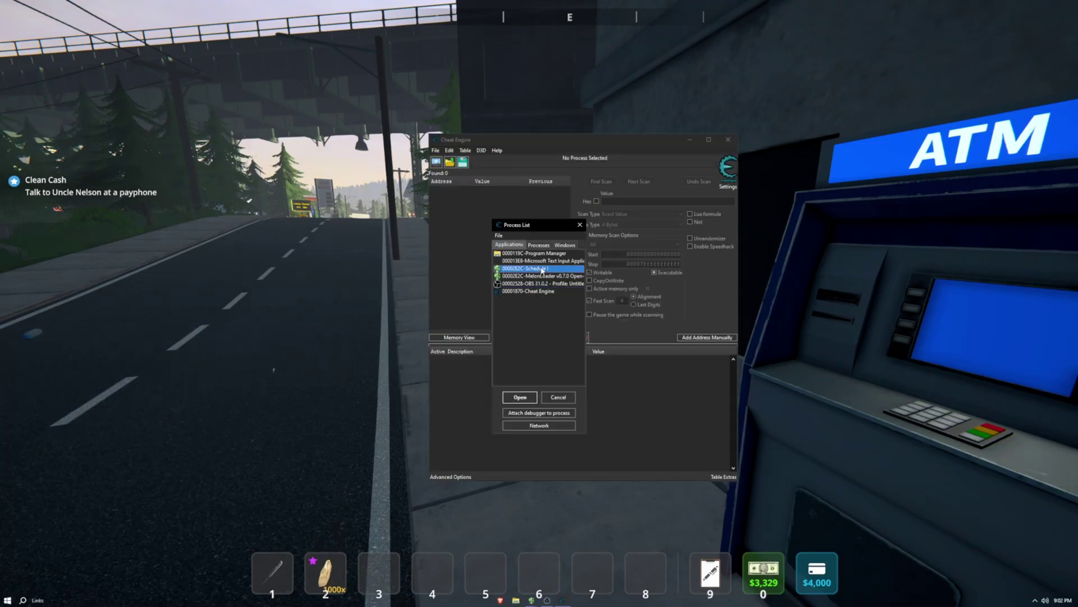
{"action": "left_click", "coordinate": [533, 401]}
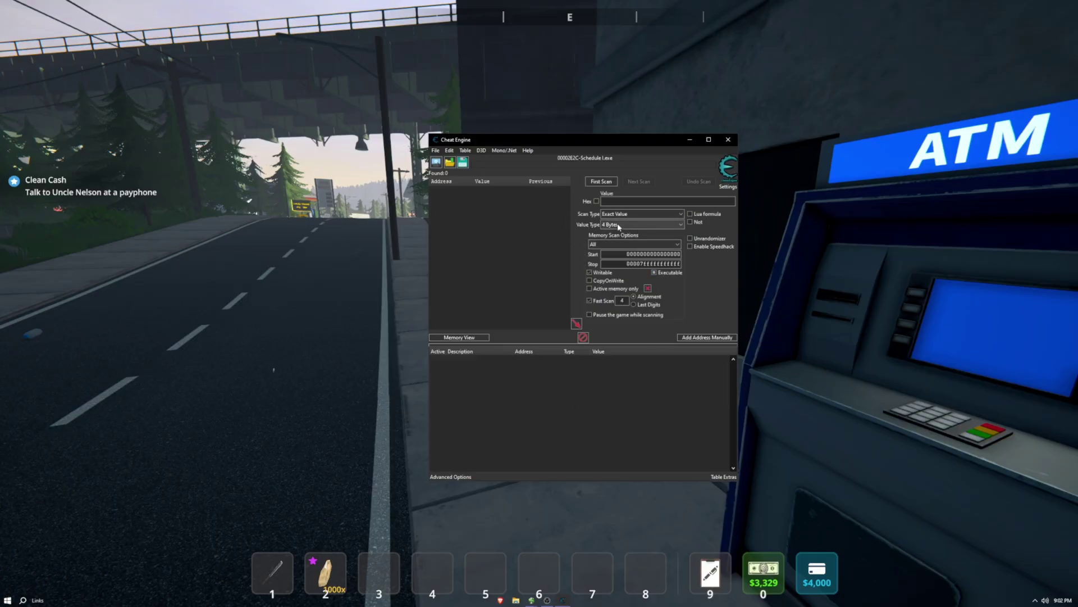
Set the scan Value Type to Float and focus the value field for 4000.
{"action": "left_click", "coordinate": [619, 226]}
{"action": "left_click", "coordinate": [628, 264]}
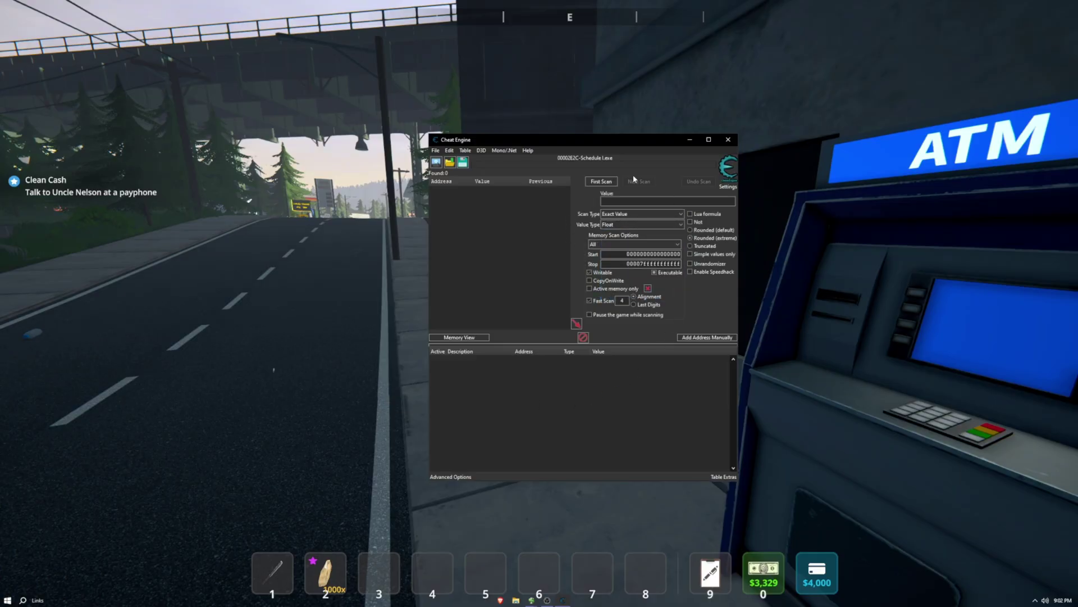
{"action": "left_click", "coordinate": [609, 202]}
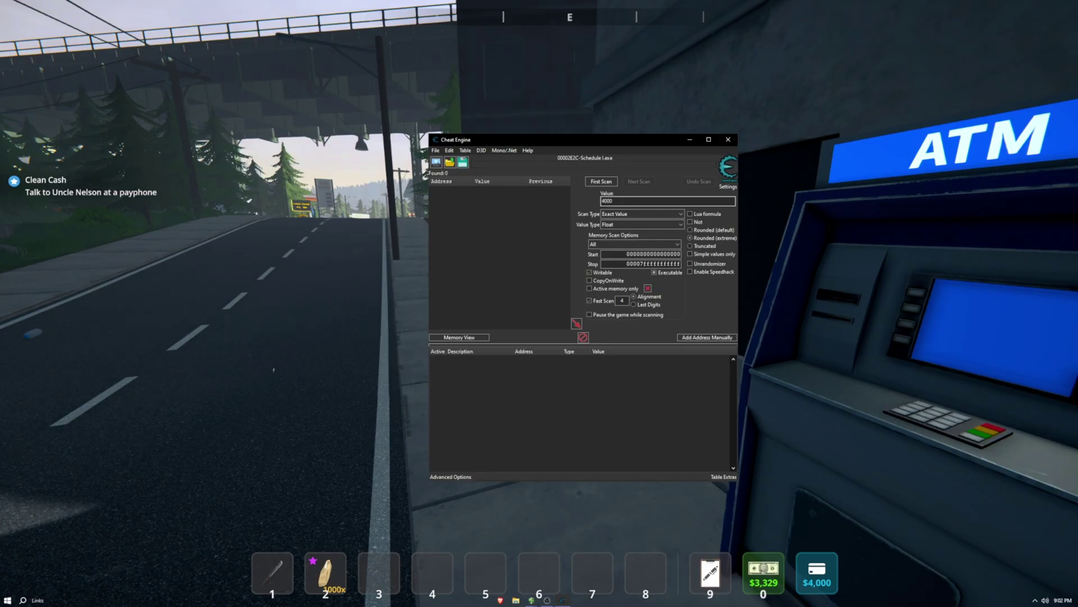
Run the first scan for 4000, then return to Schedule I and use the ATM.
{"action": "left_click", "coordinate": [594, 182]}
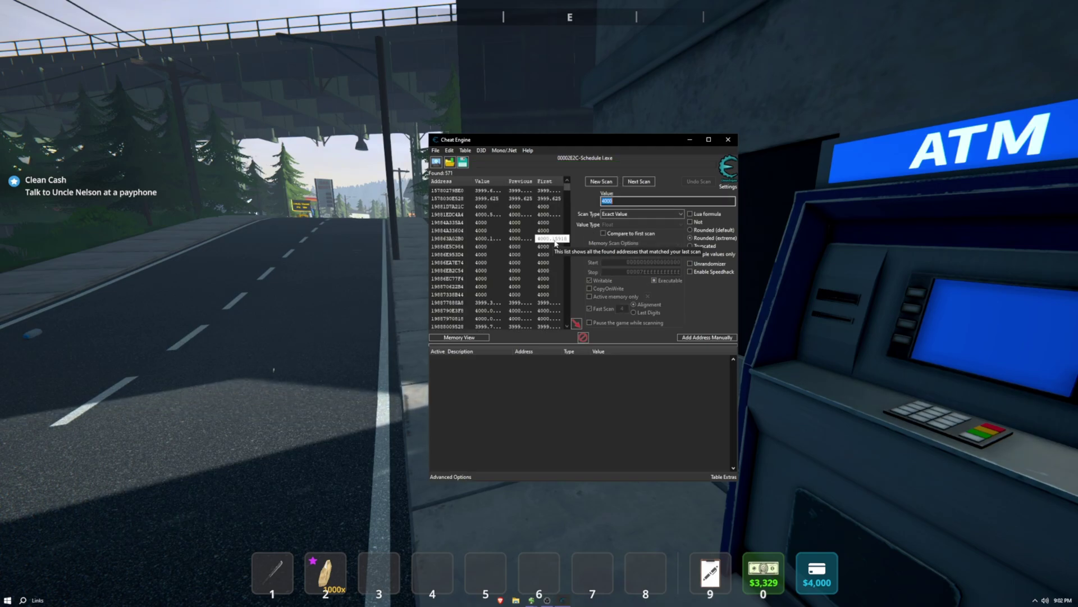
{"action": "key", "text": "alt+Tab"}
{"action": "key", "text": "e"}
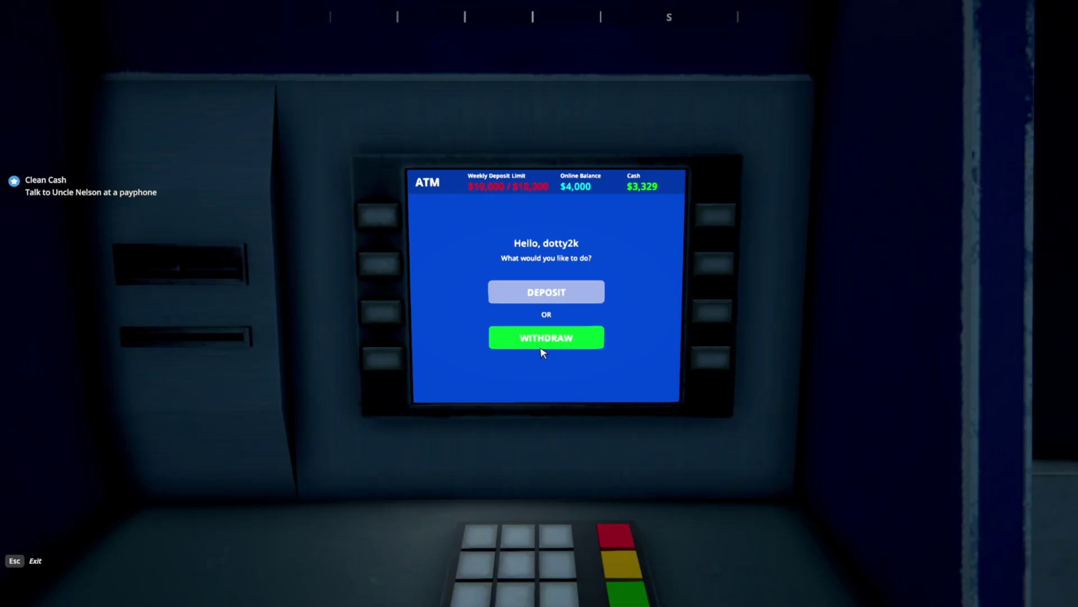
Withdraw $20 at the ATM, leaving $3,980 online and $3,349 cash, then close it.
{"action": "left_click", "coordinate": [555, 347]}
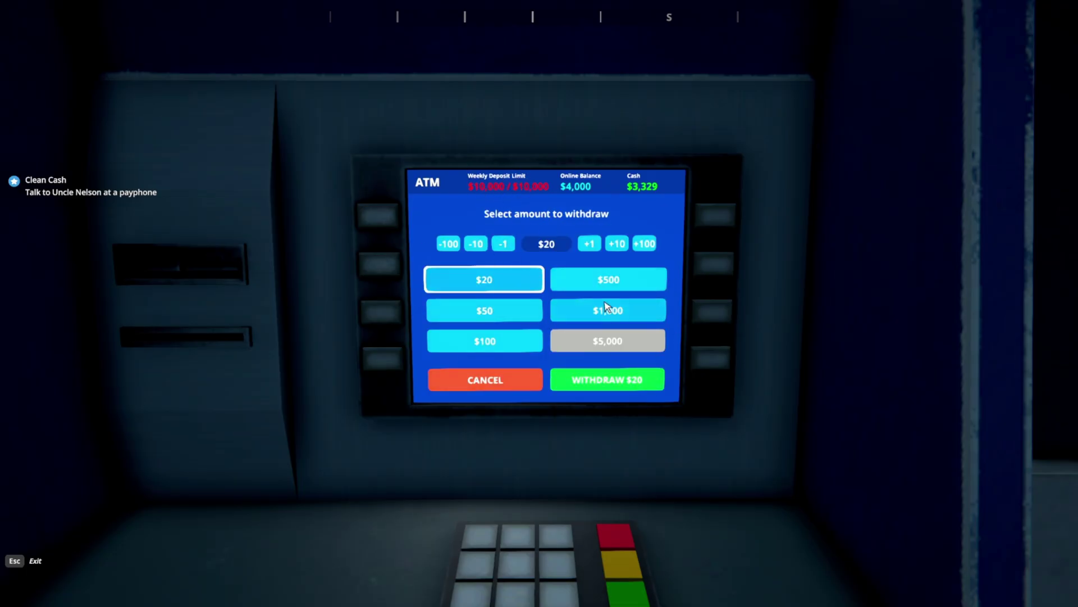
{"action": "left_click", "coordinate": [628, 386]}
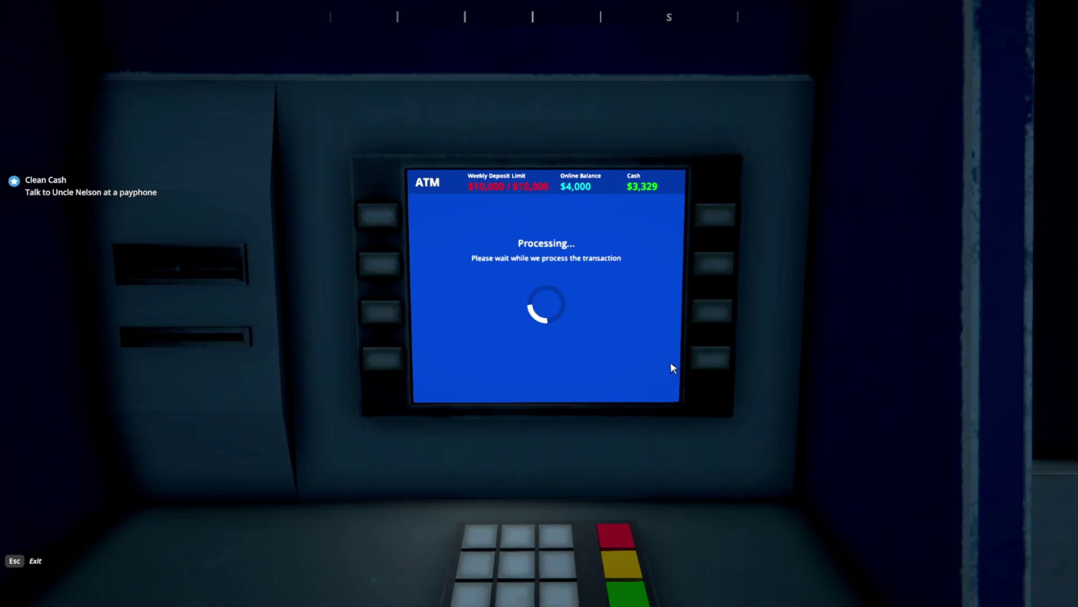
{"action": "left_click", "coordinate": [650, 387]}
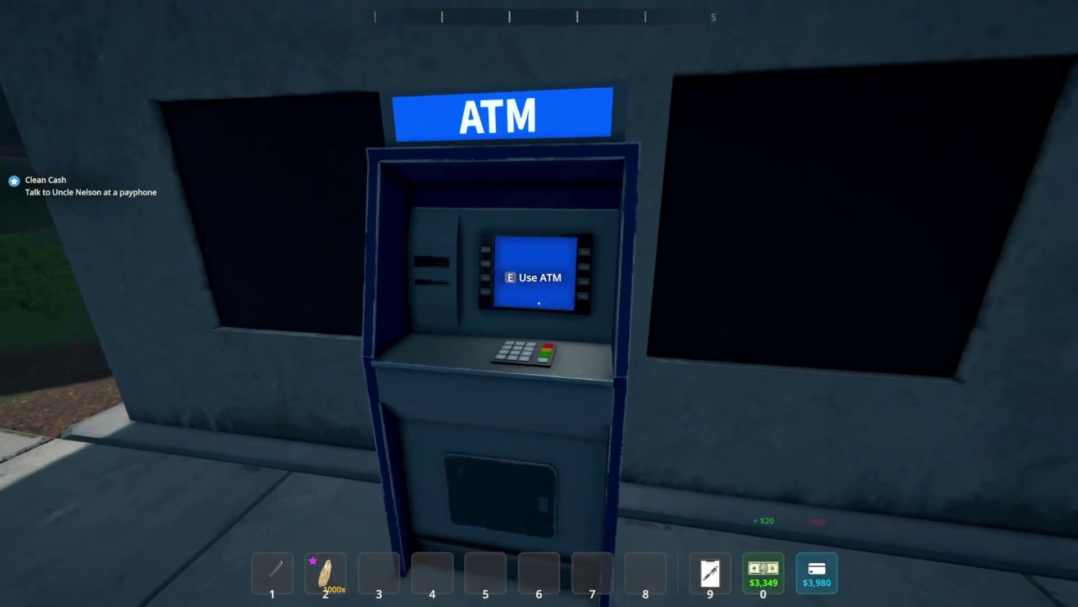
Back in Cheat Engine, run Next Scan for 3980 and select the four remaining addresses.
{"action": "key", "text": "super"}
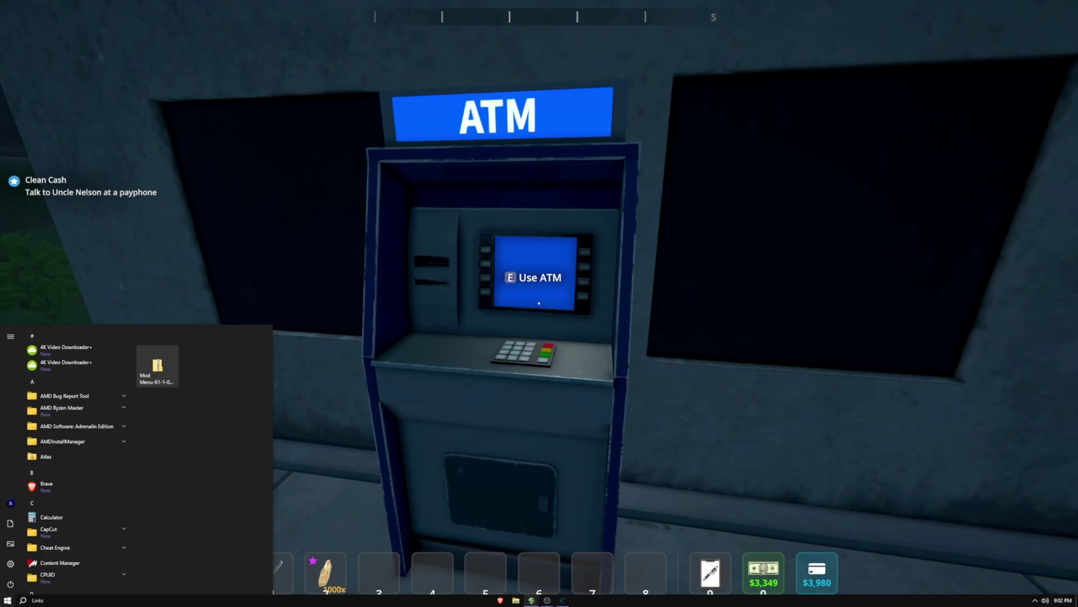
{"action": "left_click", "coordinate": [563, 600]}
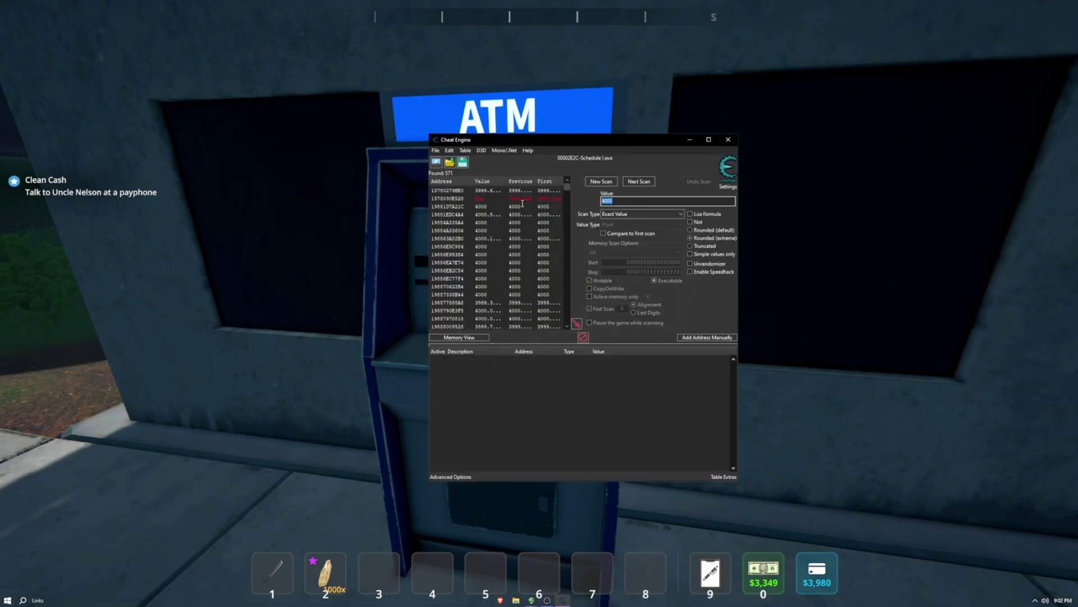
{"action": "type", "text": "39"}
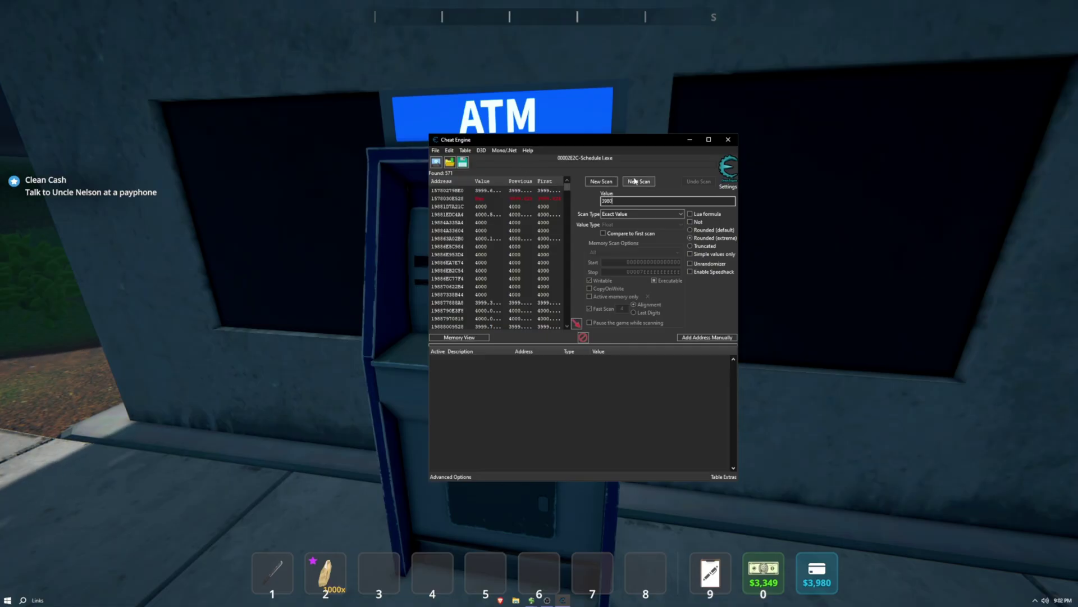
{"action": "type", "text": "80"}
{"action": "left_click", "coordinate": [635, 182]}
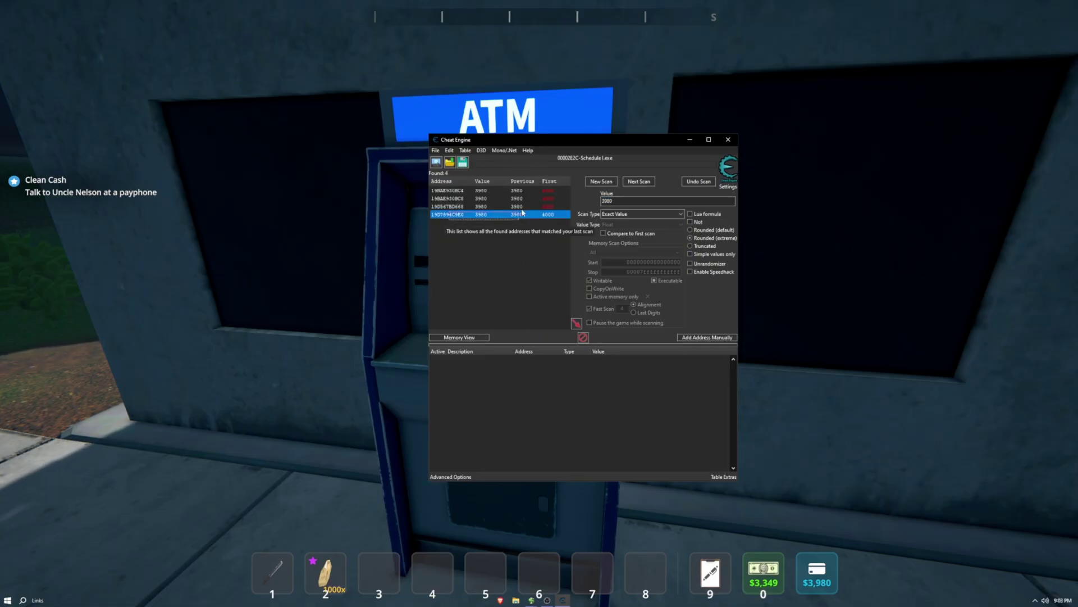
{"action": "left_click_drag", "start_coordinate": [449, 214], "coordinate": [545, 183]}
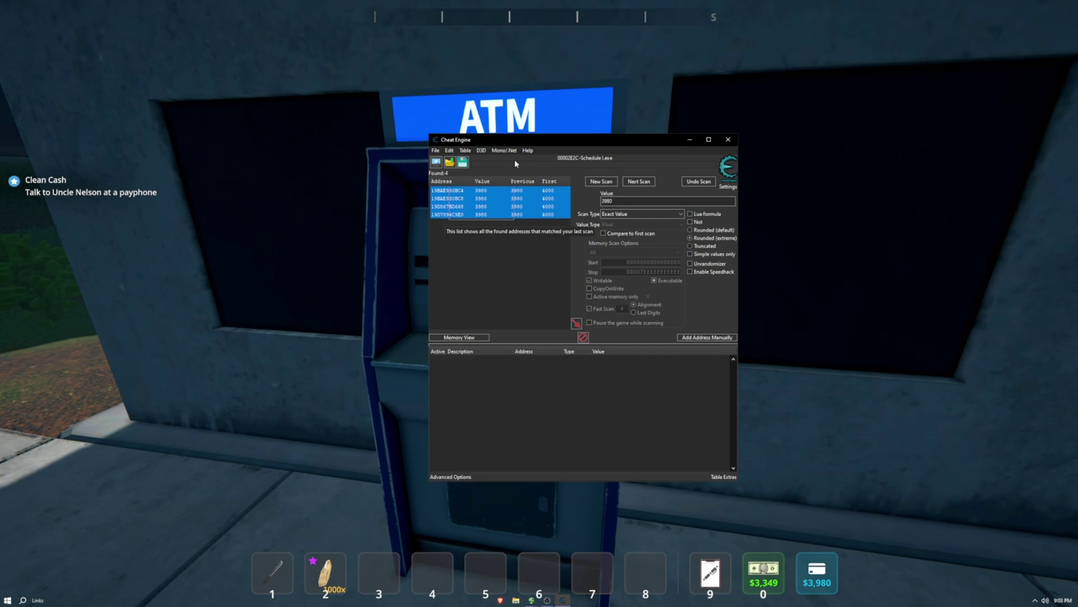
{"action": "left_click", "coordinate": [576, 324]}
{"action": "left_click", "coordinate": [588, 382]}
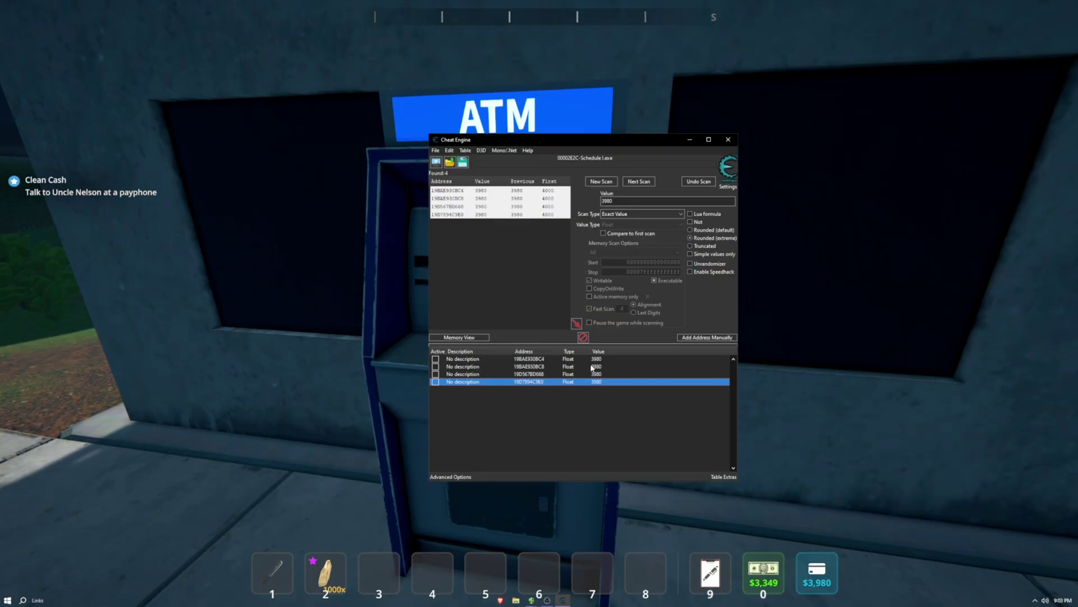
{"action": "key", "text": "ctrl+a"}
{"action": "double_click", "coordinate": [597, 384]}
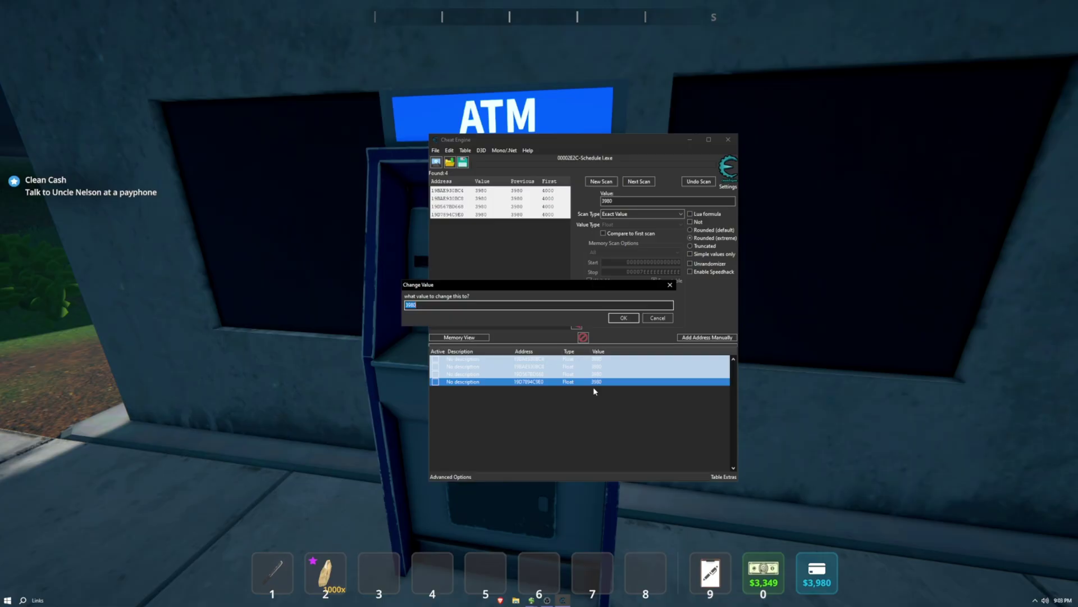
{"action": "type", "text": "1000000000000"}
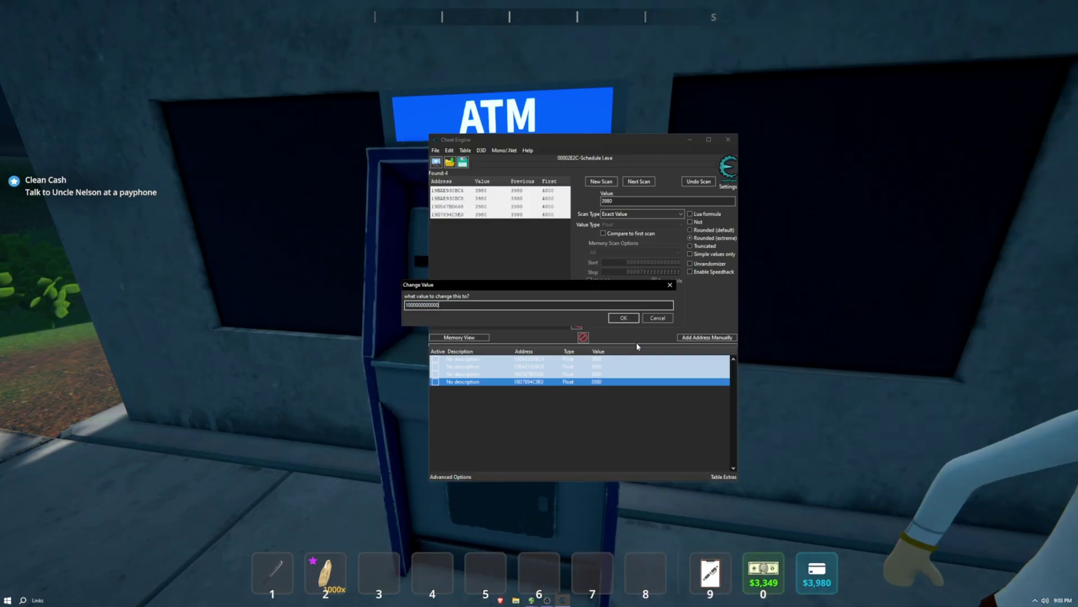
{"action": "key", "text": "Return"}
Withdraw $5,000 from the $2,147,483,648 balance, raising cash to $8,349, then walk away.
{"action": "key", "text": "alt+Tab"}
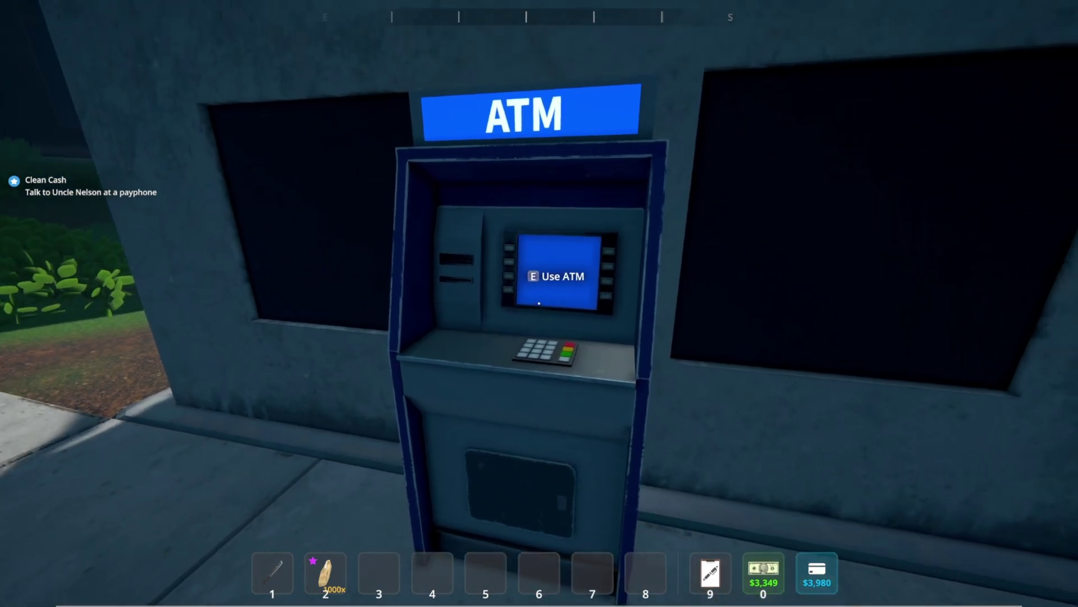
{"action": "key", "text": "e"}
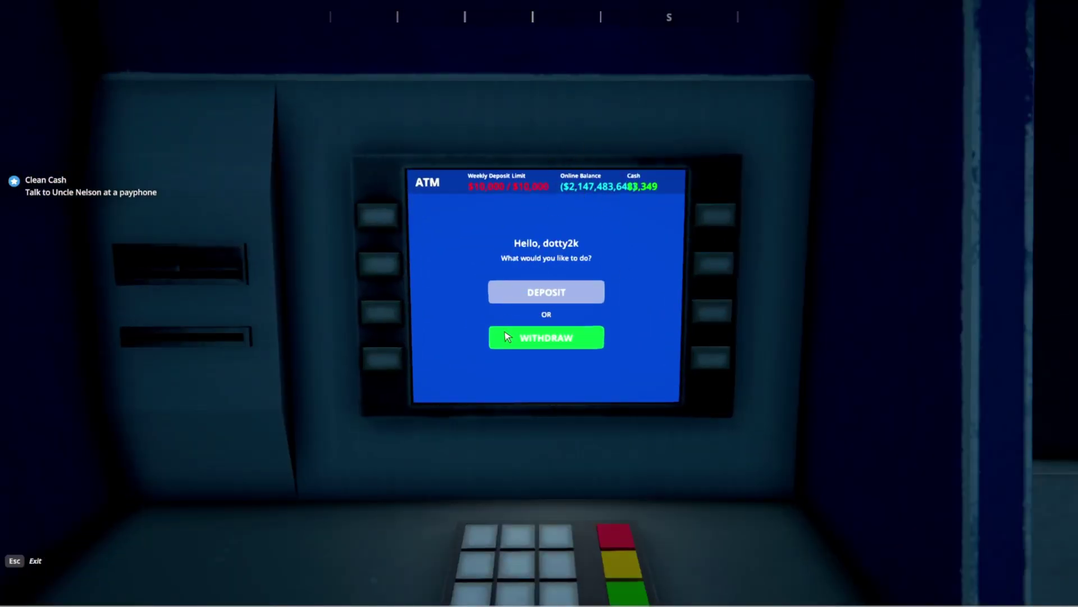
{"action": "left_click", "coordinate": [506, 337]}
{"action": "left_click", "coordinate": [583, 340]}
{"action": "left_click", "coordinate": [602, 377]}
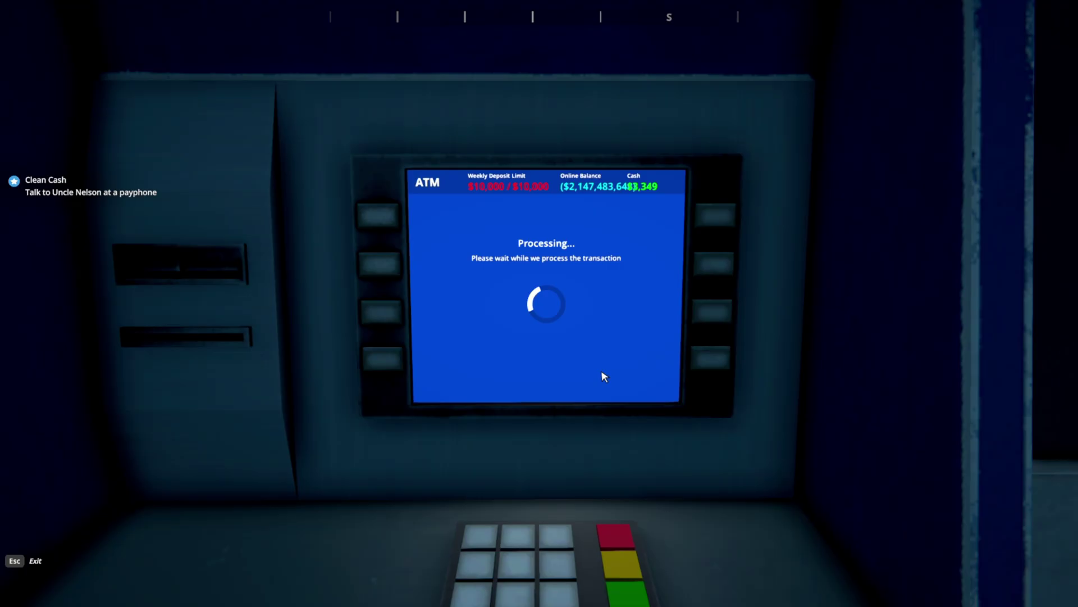
{"action": "left_click", "coordinate": [594, 383]}
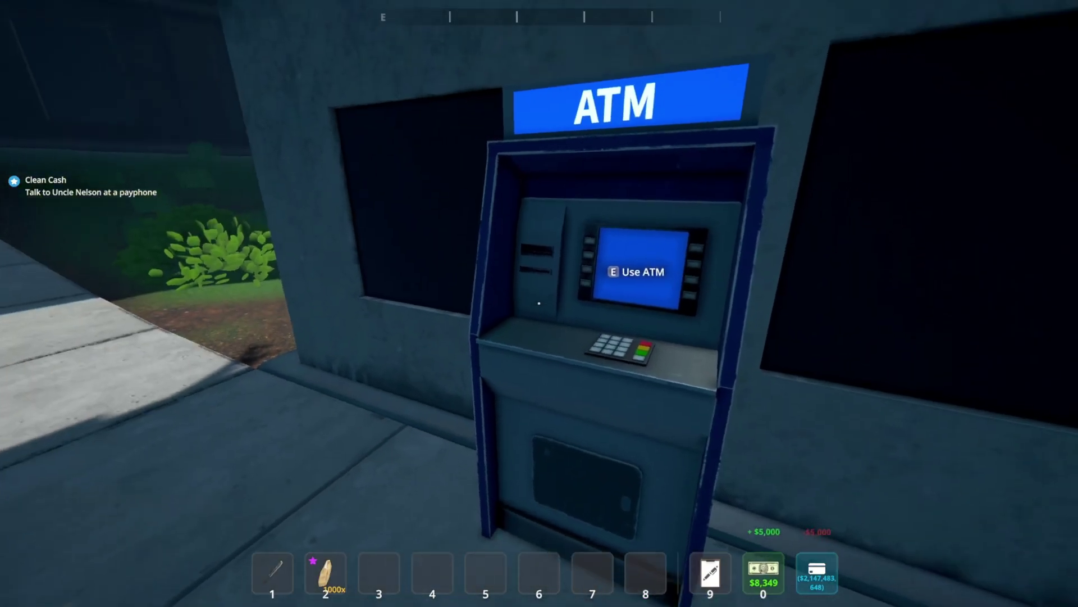
{"action": "key", "text": "w"}
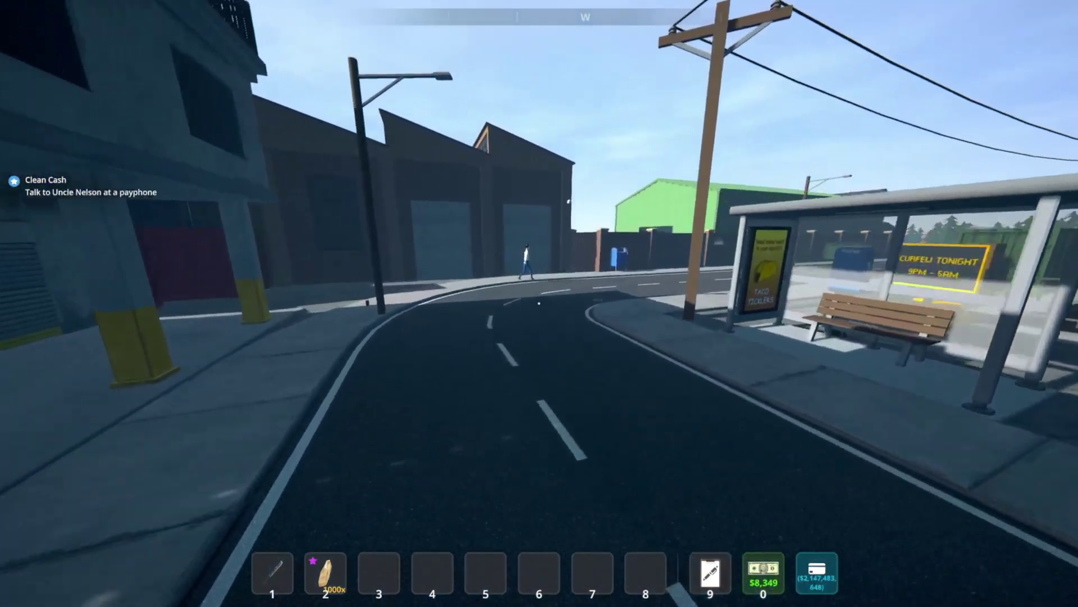
Walk across the road and under the overpass to another ATM, then step back.
{"action": "key", "text": "w"}
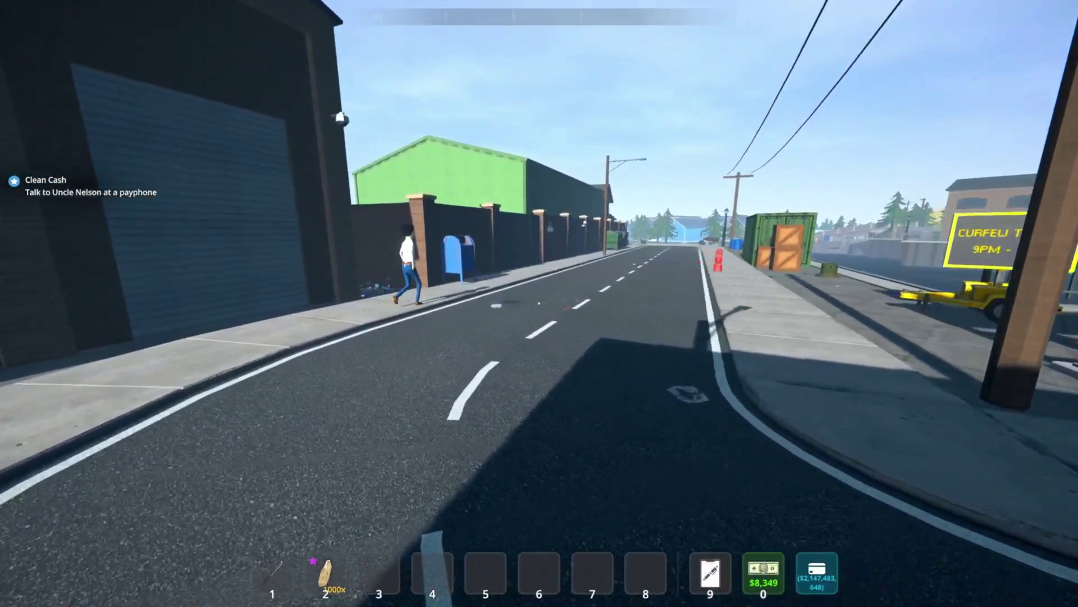
{"action": "key", "text": "w"}
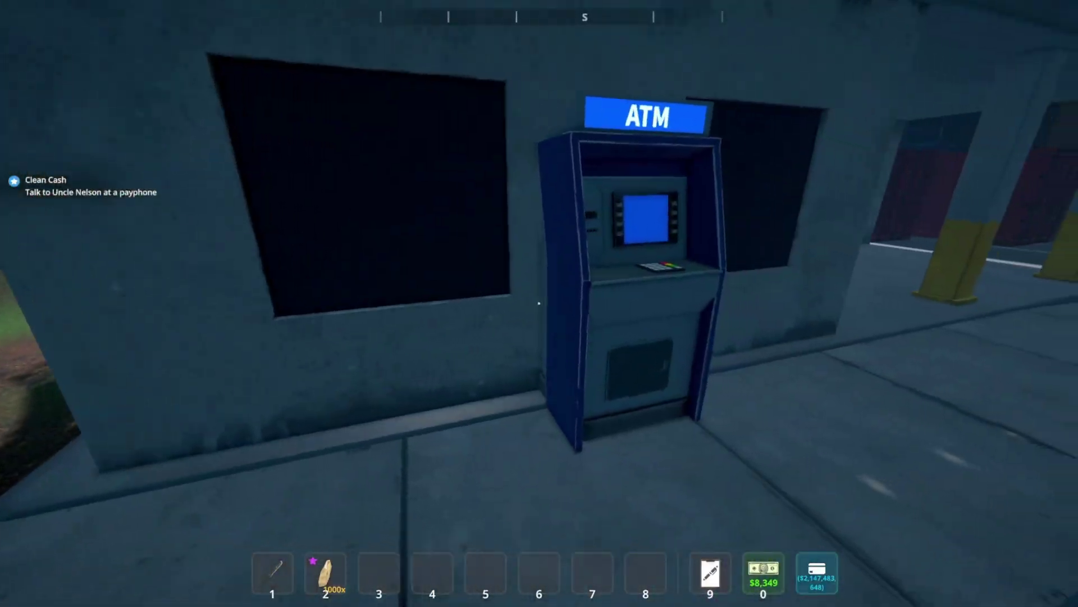
{"action": "key", "text": "w"}
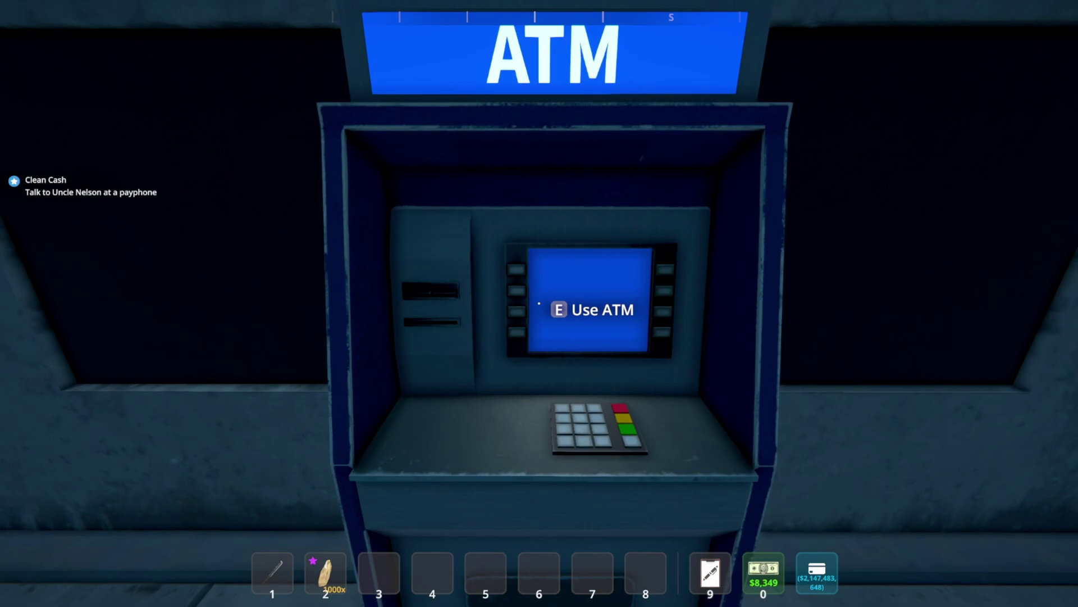
{"action": "key", "text": "s"}
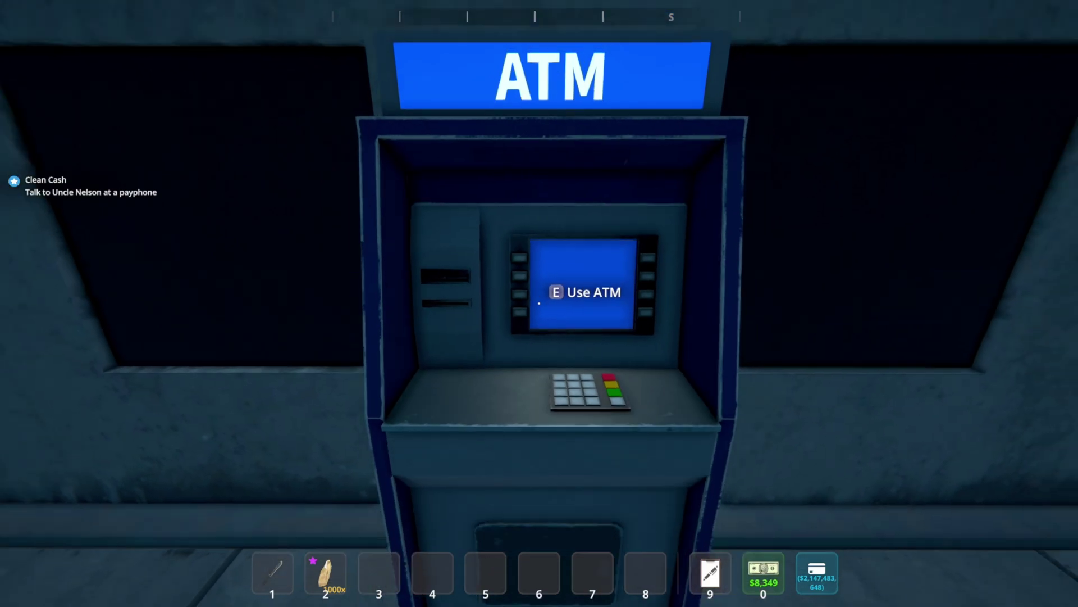